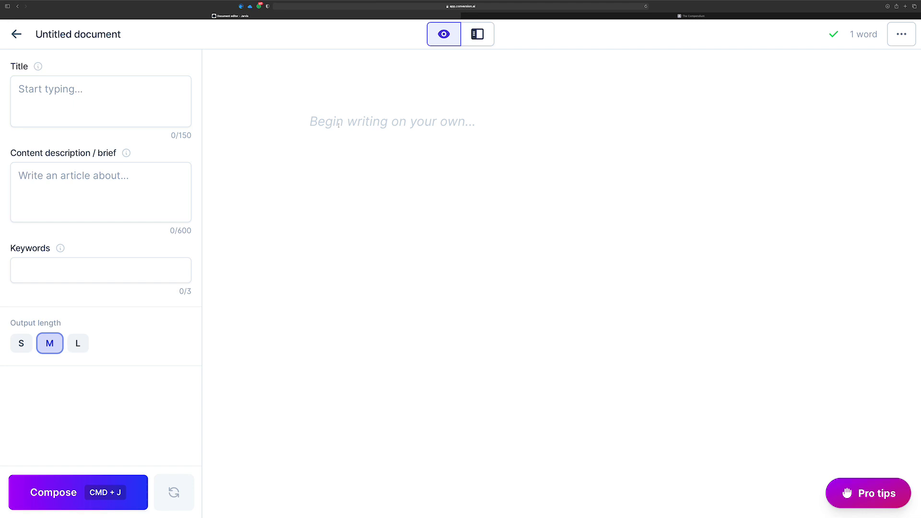
# Switch from the empty untitled Jarvis document to The Compendium browser tab.
pyautogui.hotkey('ctrl', 'Tab')
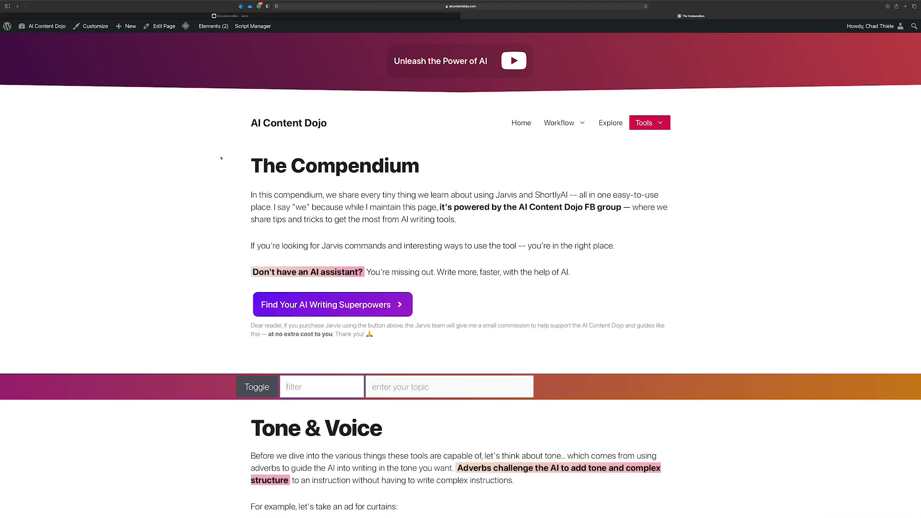
# Filter The Compendium by 'pro' and select the Birdie bird feeder example prompt.
pyautogui.scroll(-1, 221, 159)
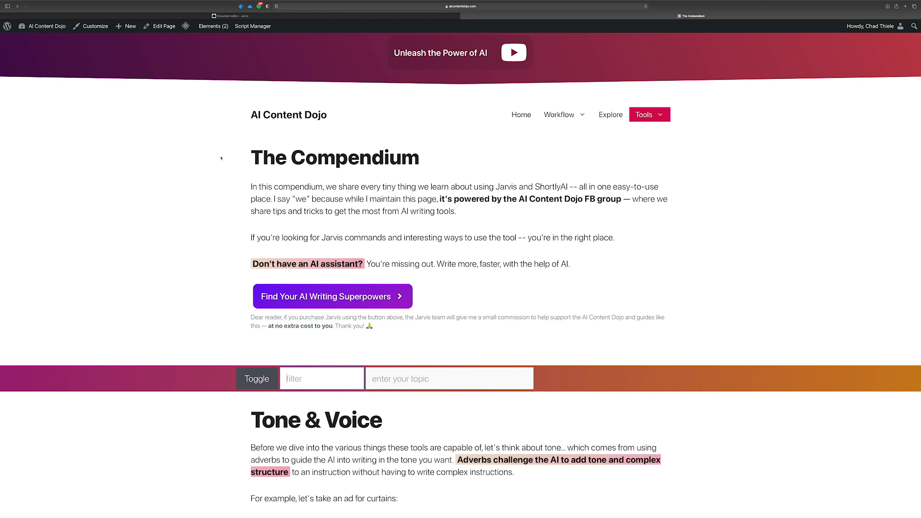
pyautogui.scroll(-2, 221, 158)
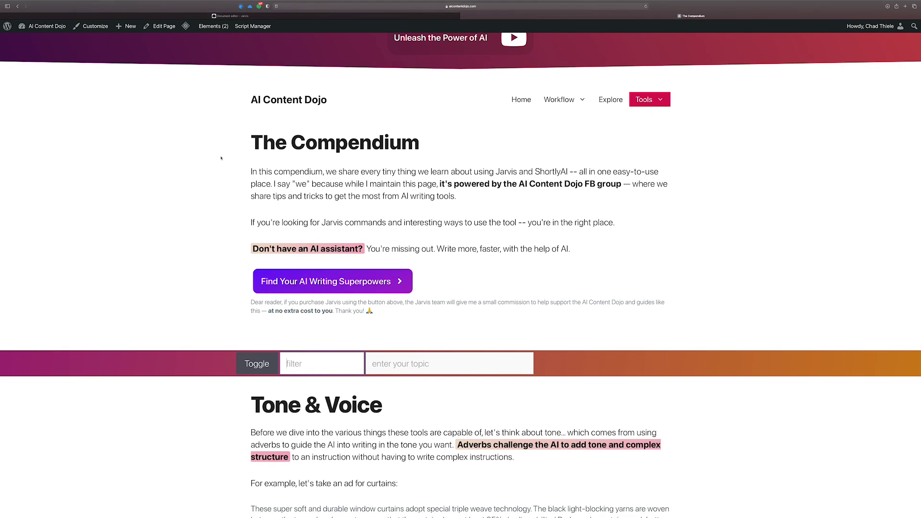
pyautogui.scroll(1, 221, 158)
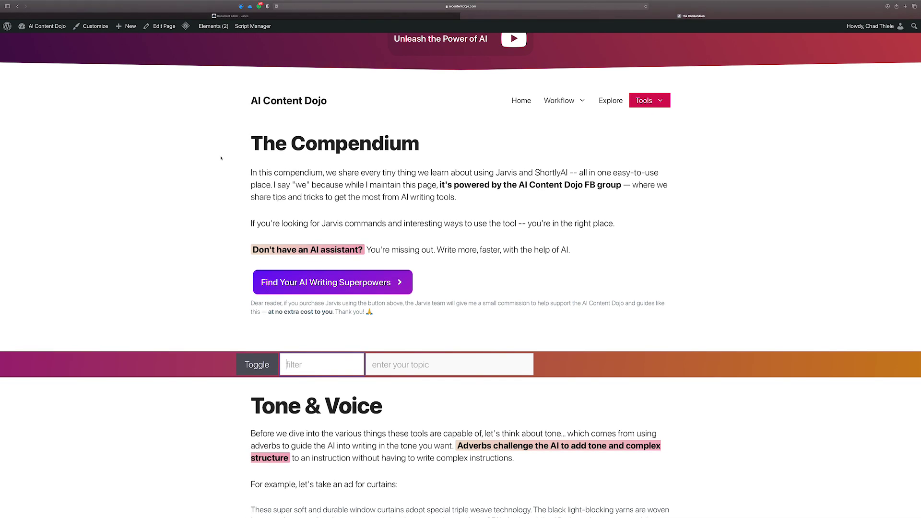
pyautogui.scroll(-5, 221, 158)
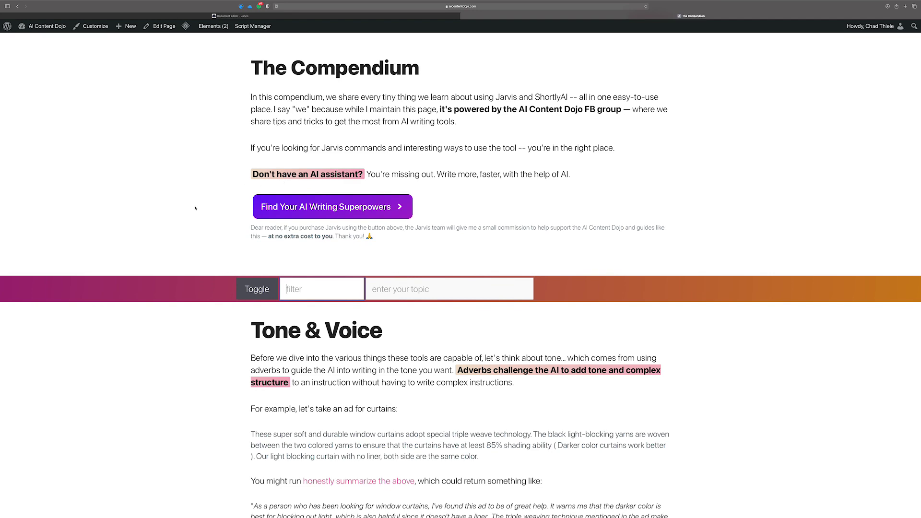
pyautogui.scroll(-3, 217, 243)
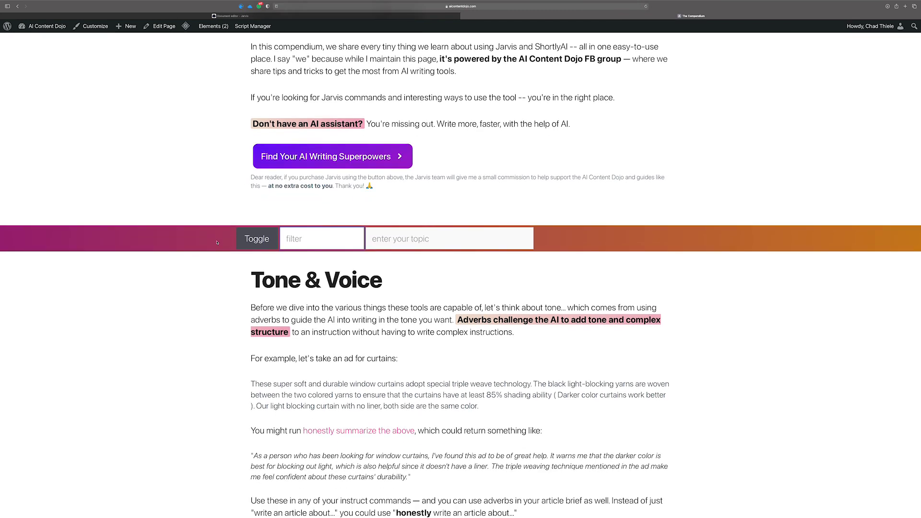
pyautogui.scroll(-10, 217, 243)
pyautogui.scroll(5, 217, 242)
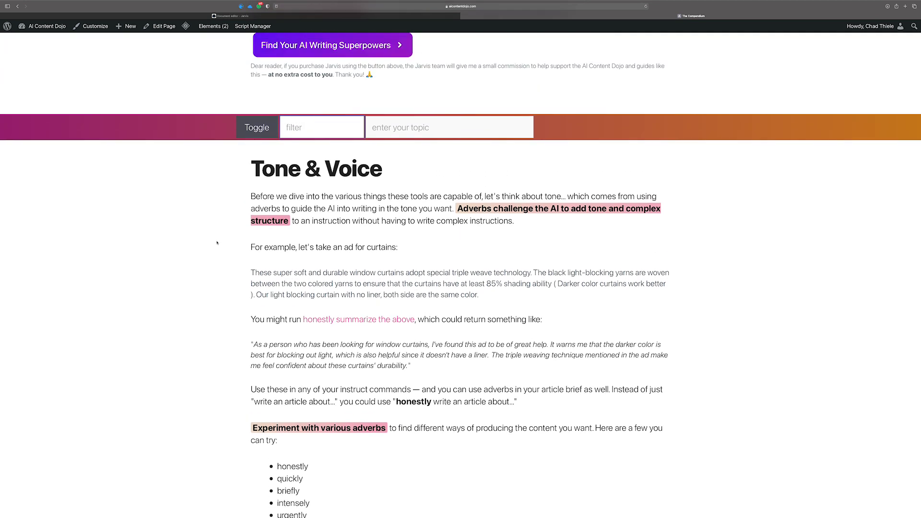
pyautogui.click(318, 128)
pyautogui.write('pro')
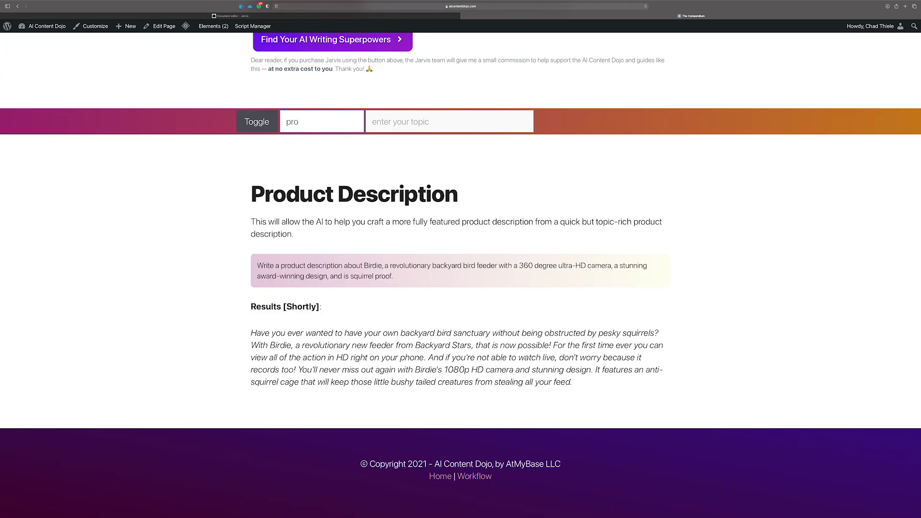
pyautogui.moveTo(258, 262); pyautogui.dragTo(400, 275)
pyautogui.press('super+c')
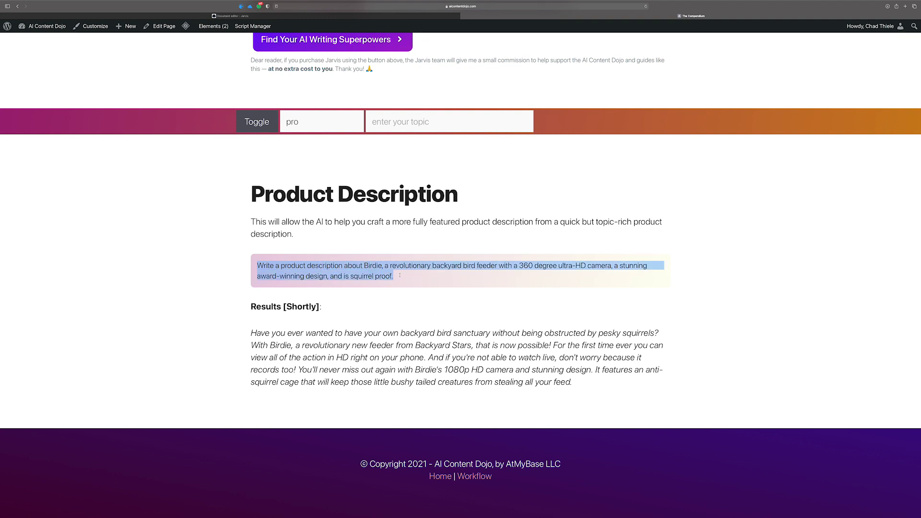
# Paste the Birdie prompt into the Jarvis document and compose a 122-word description.
pyautogui.hotkey('ctrl', 'shift', 'Tab')
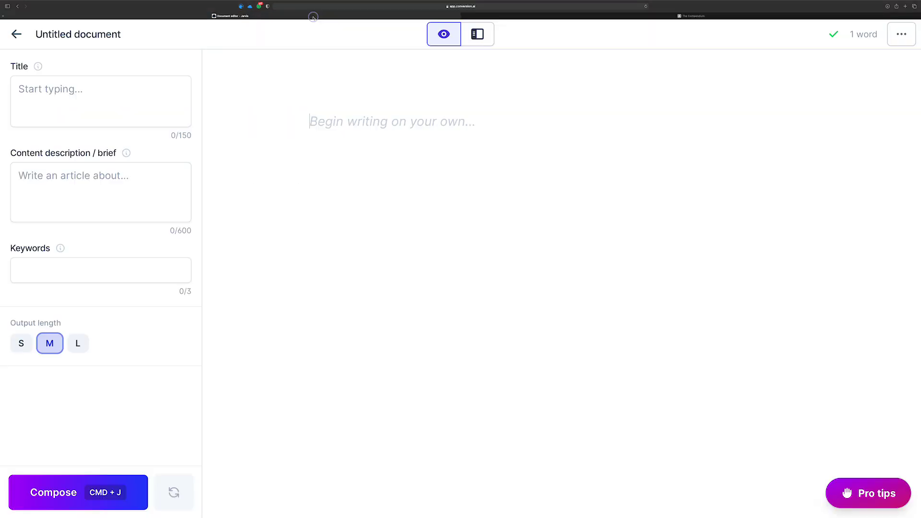
pyautogui.click(353, 119)
pyautogui.press('super+v')
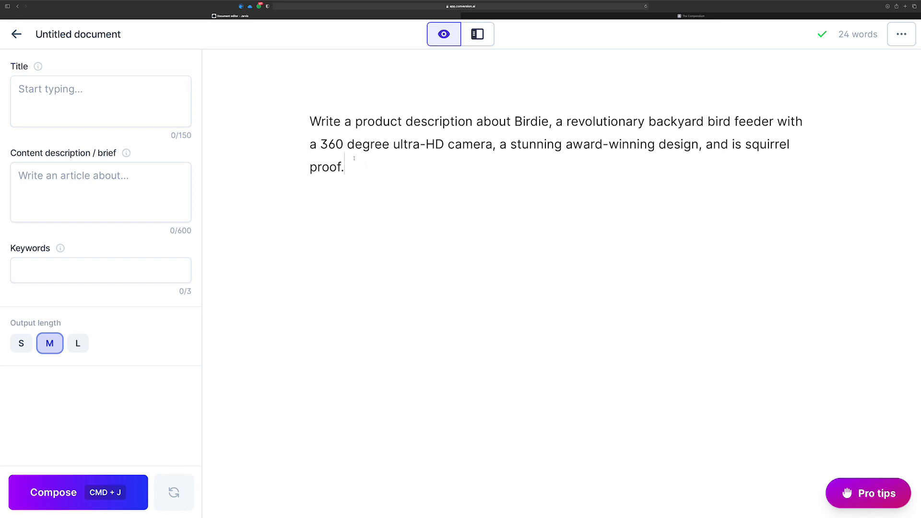
pyautogui.press('super+j')
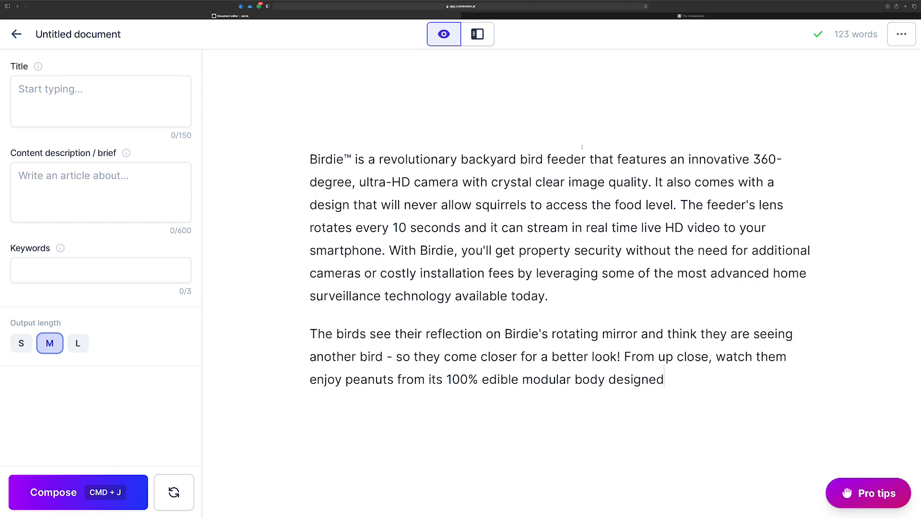
pyautogui.click(368, 105)
# Delete the blank top line and break paragraphs at 'The feeder's lens' and 'With Birdie'.
pyautogui.press('Delete')
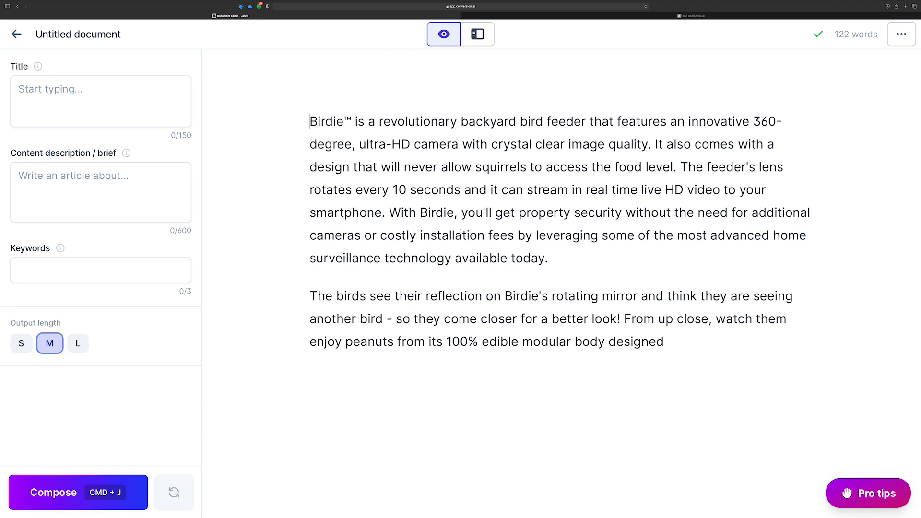
pyautogui.click(681, 167)
pyautogui.press('Return')
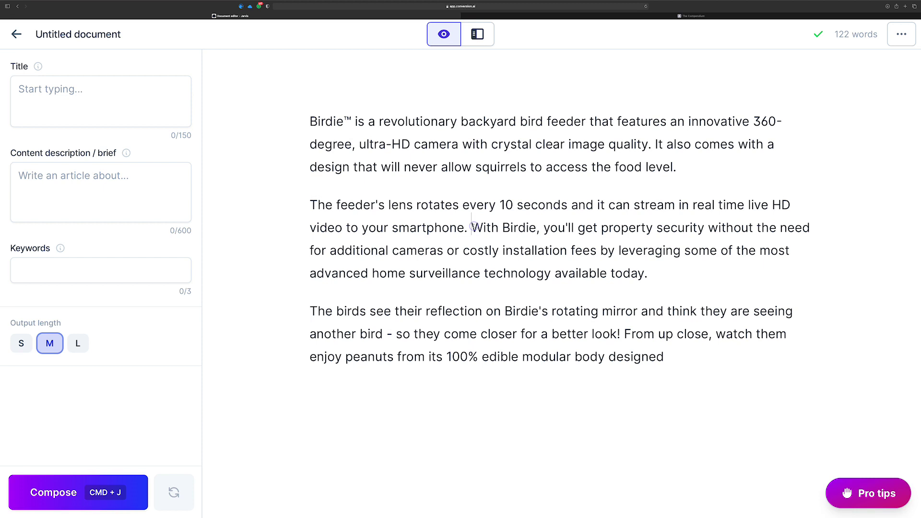
pyautogui.click(472, 228)
pyautogui.press('Return')
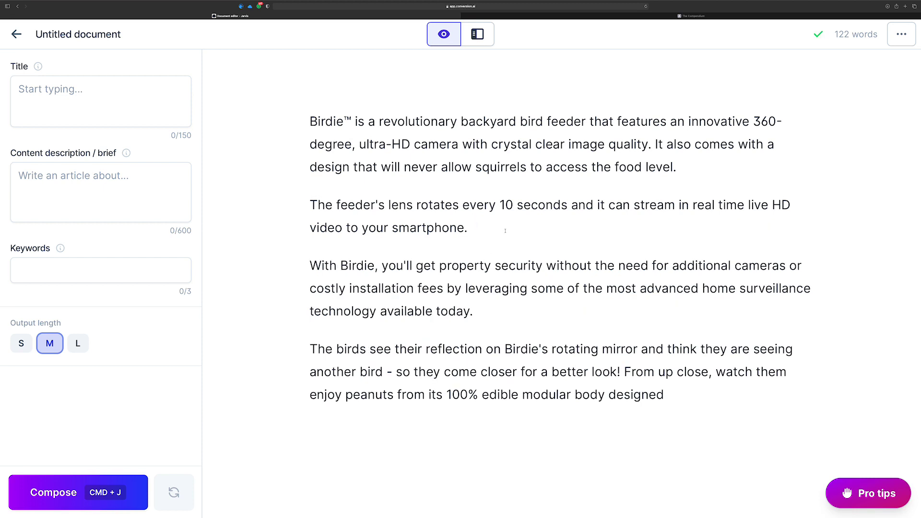
pyautogui.click(513, 225)
# Set output length to S, compose after 'smartphone.', and remove the rechargeable-battery fragment.
pyautogui.click(22, 344)
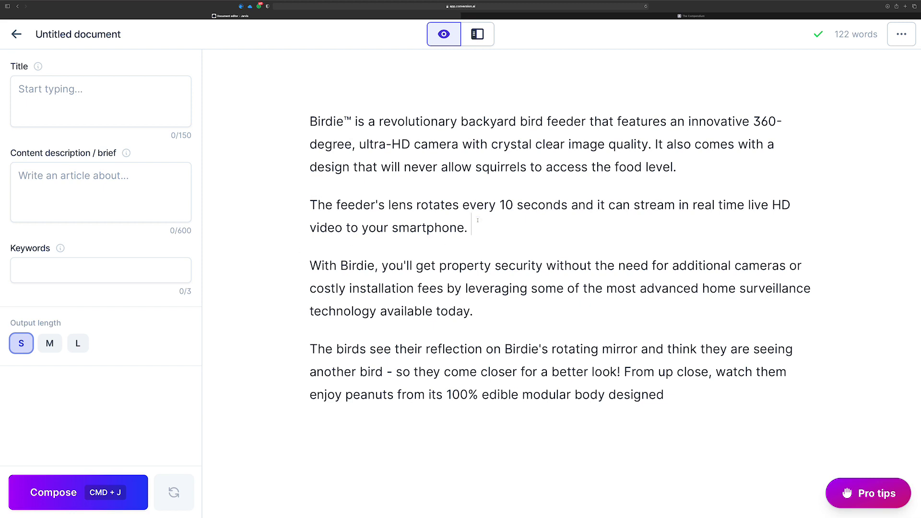
pyautogui.press('super+j')
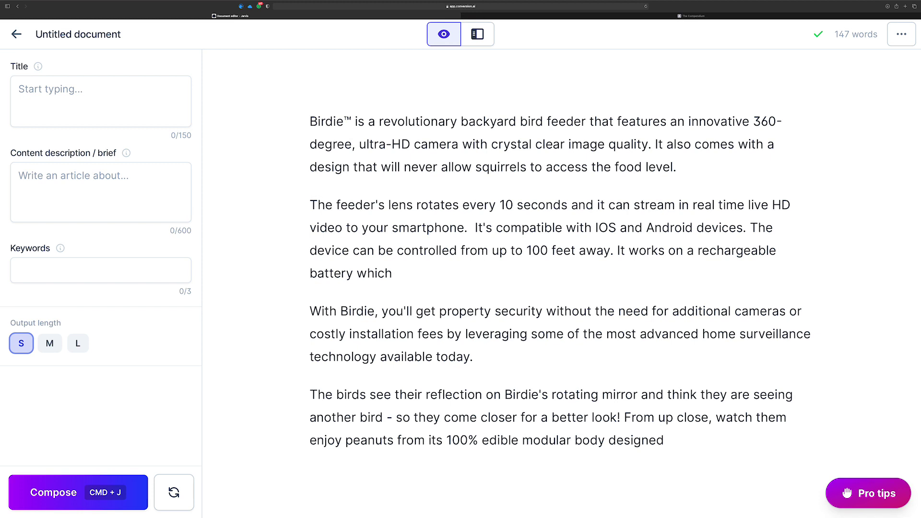
pyautogui.moveTo(539, 268); pyautogui.dragTo(745, 227)
pyautogui.press('BackSpace')
pyautogui.press('BackSpace')
pyautogui.press('BackSpace')
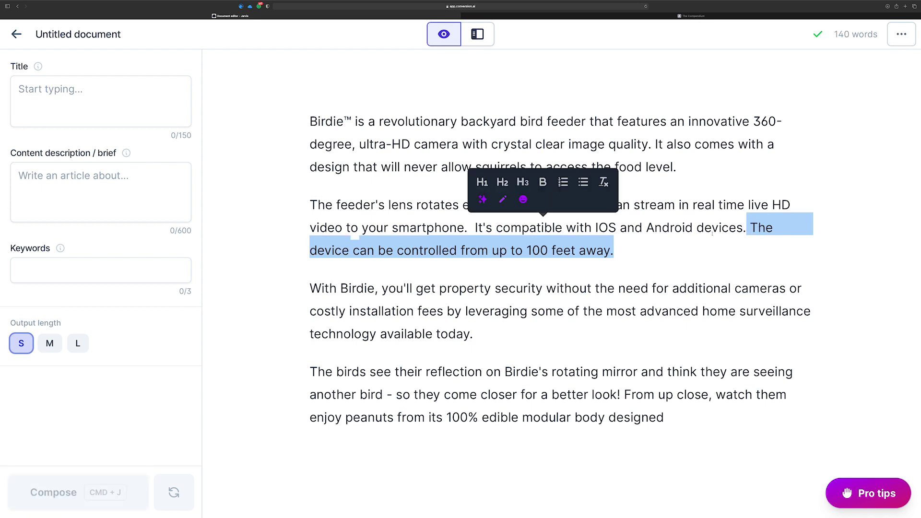
# Delete the 100-feet sentence and correct 'IOS' to 'iOS'.
pyautogui.press('BackSpace')
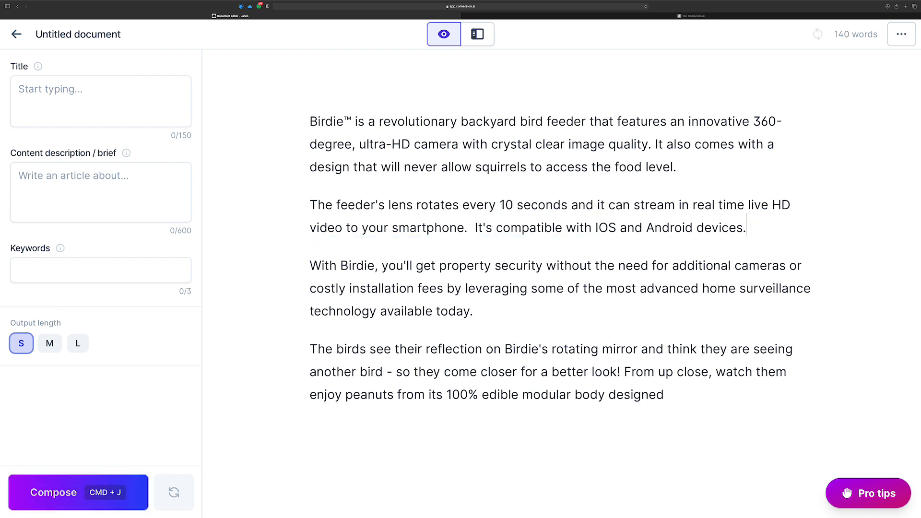
pyautogui.click(599, 225)
pyautogui.press('BackSpace')
pyautogui.write('i')
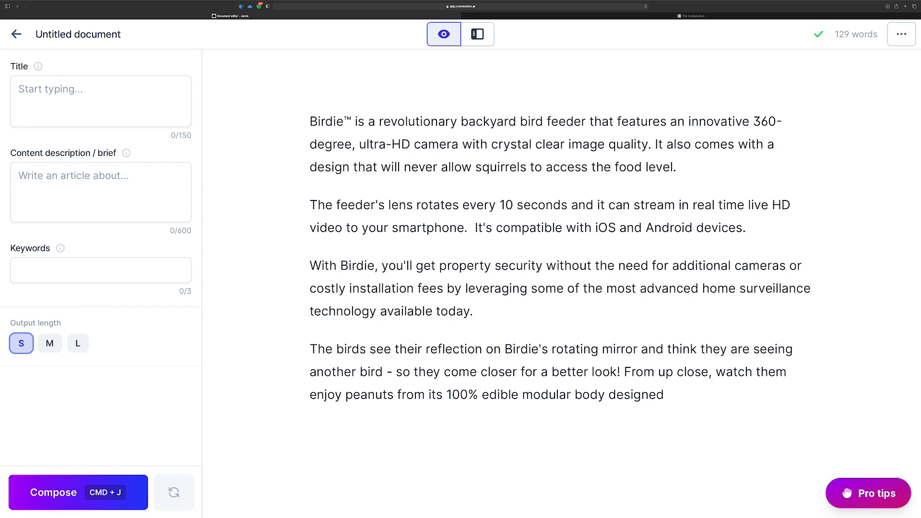
# Type 'You can control Birdie from anywhere' after 'devices.'.
pyautogui.click(784, 221)
pyautogui.write('You can control th')
pyautogui.press('BackSpace')
pyautogui.press('BackSpace')
pyautogui.write('Bi')
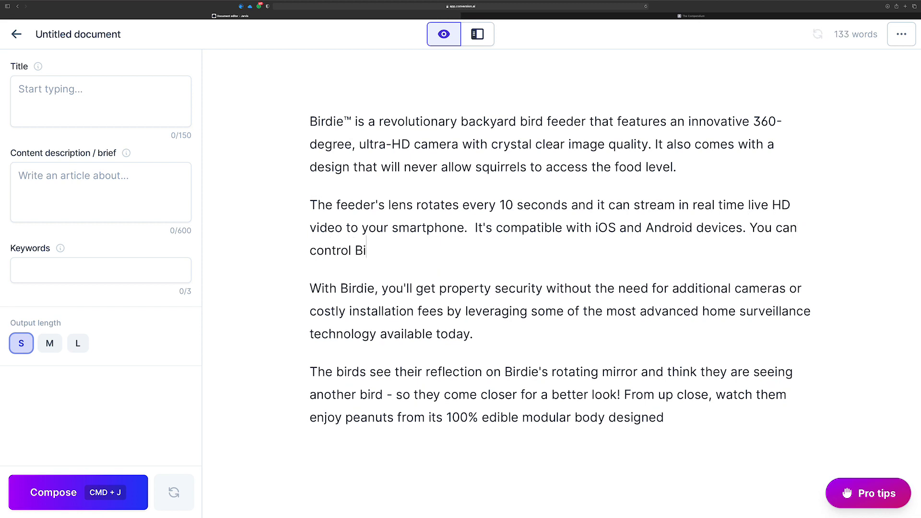
pyautogui.write('rdie from any')
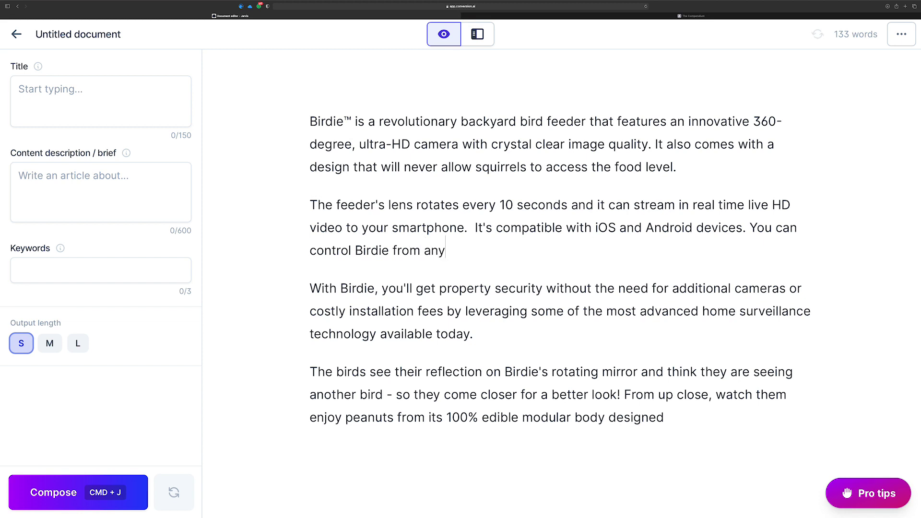
pyautogui.write('where')
# Let Jarvis compose the rest of the sentence, ending it with a period after 'best times'.
pyautogui.press('super+j')
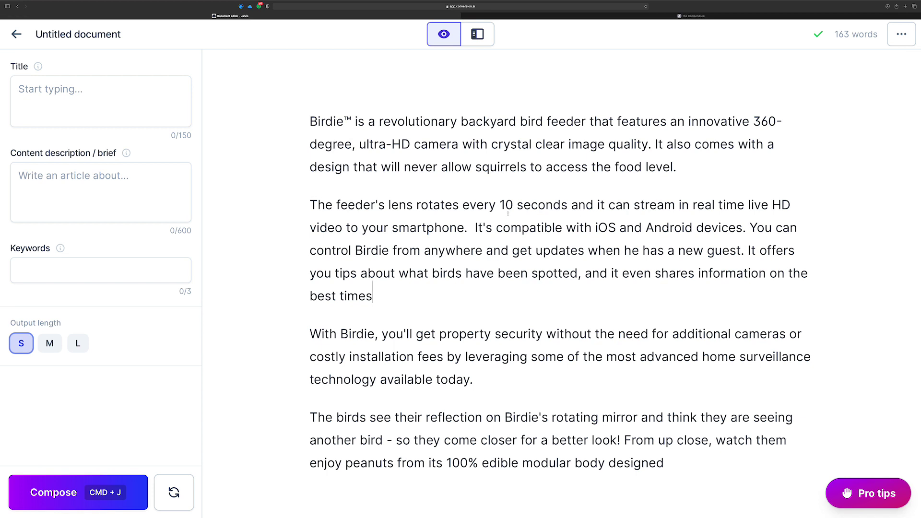
pyautogui.write('.')
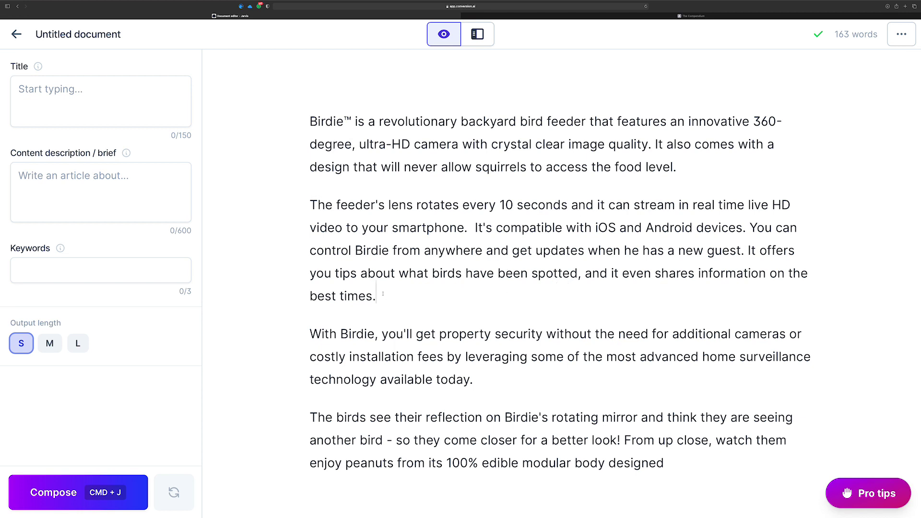
# Add a new paragraph reading 'Birdie can be' after 'best times.'.
pyautogui.press('Return')
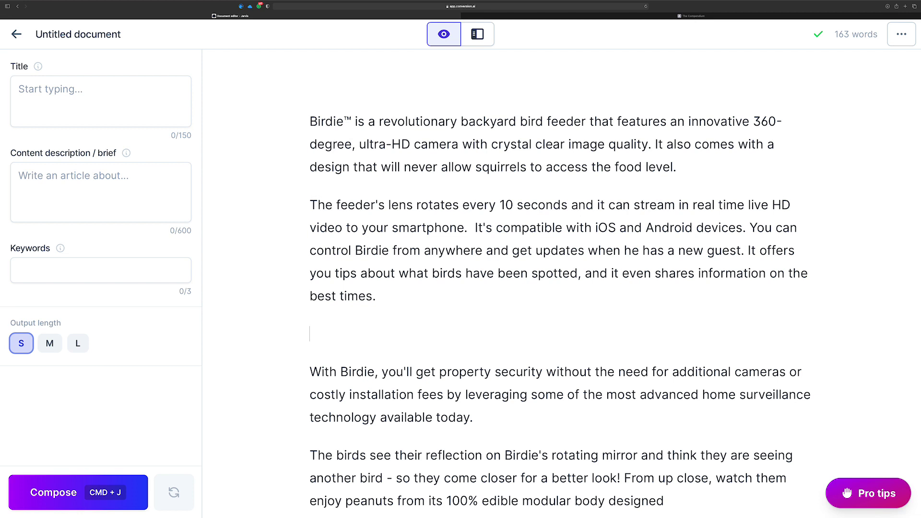
pyautogui.write('Birdie can be')
pyautogui.moveTo(382, 334); pyautogui.dragTo(314, 101)
pyautogui.click(394, 293)
# Add a '***' separator line followed by the prompt 'tell be the best parks'.
pyautogui.press('Return')
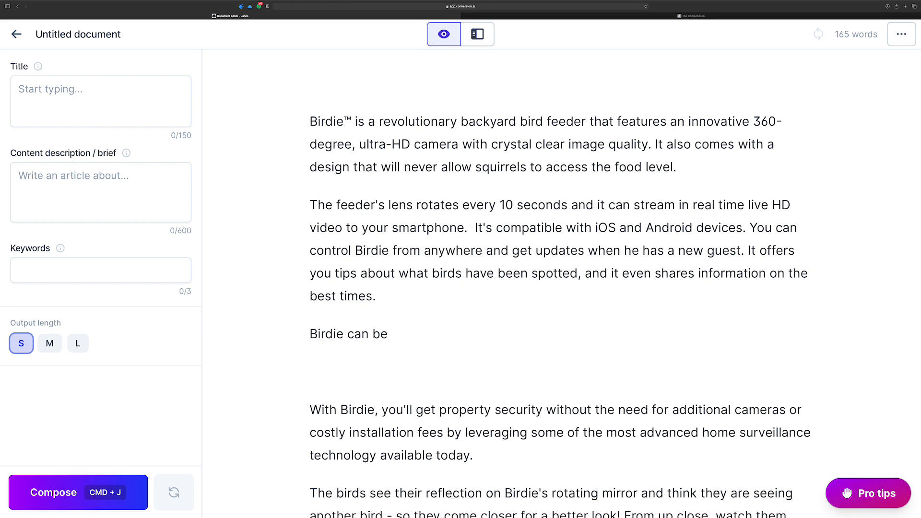
pyautogui.write('***')
pyautogui.press('Return')
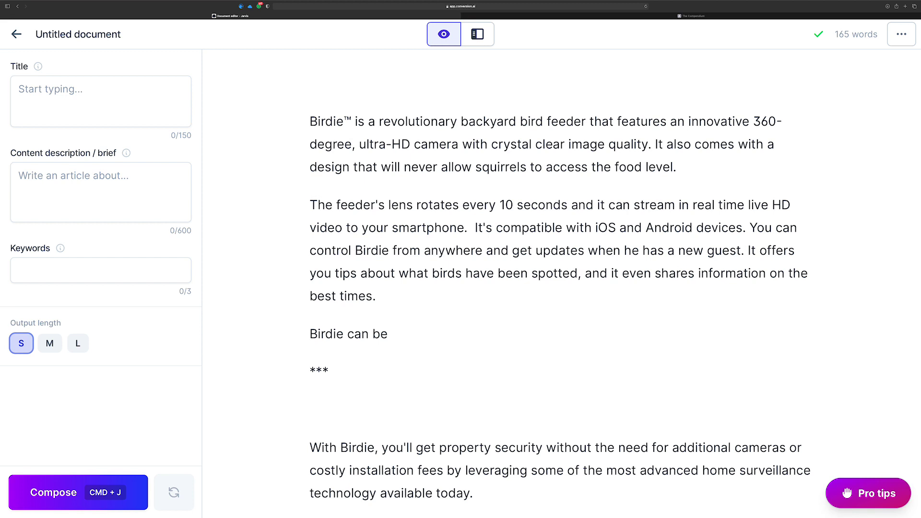
pyautogui.write('tell be the best')
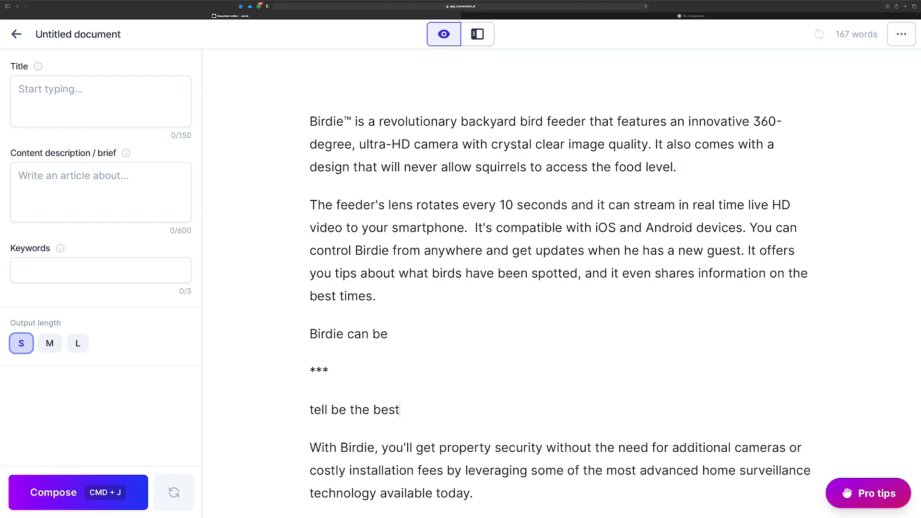
pyautogui.write('parks')
# Delete the parks prompt lines and insert a '***' separator after 'best times.'.
pyautogui.moveTo(459, 409); pyautogui.dragTo(336, 349)
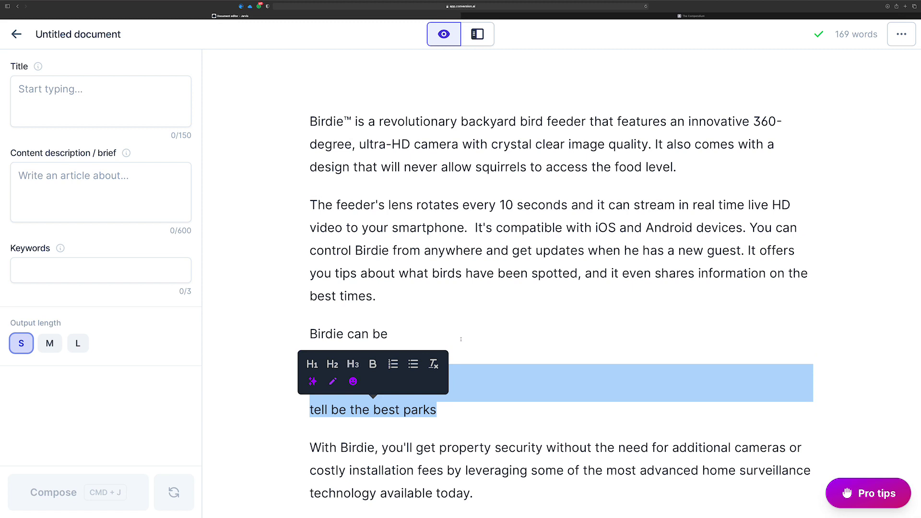
pyautogui.press('BackSpace')
pyautogui.click(403, 294)
pyautogui.press('Return')
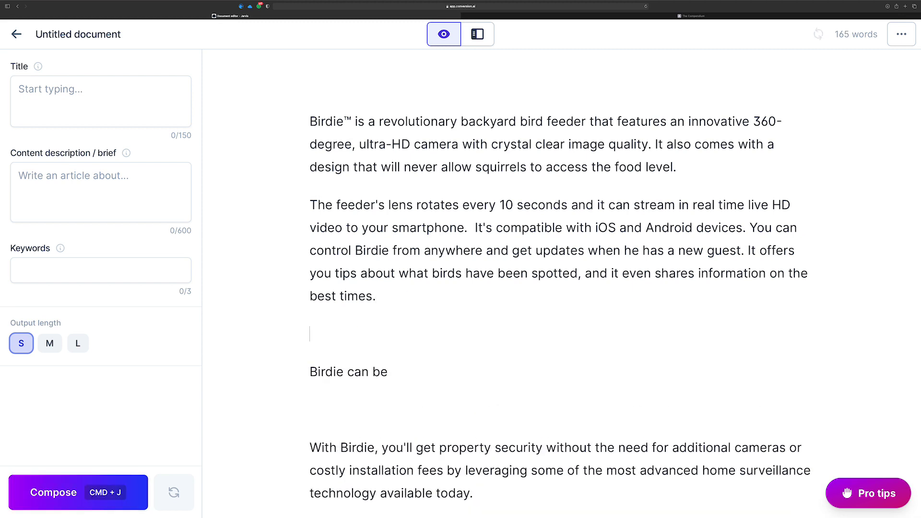
pyautogui.write('***')
# Have Jarvis compose a completion of 'Birdie can be'.
pyautogui.click(431, 374)
pyautogui.click(412, 367)
pyautogui.press('super+j')
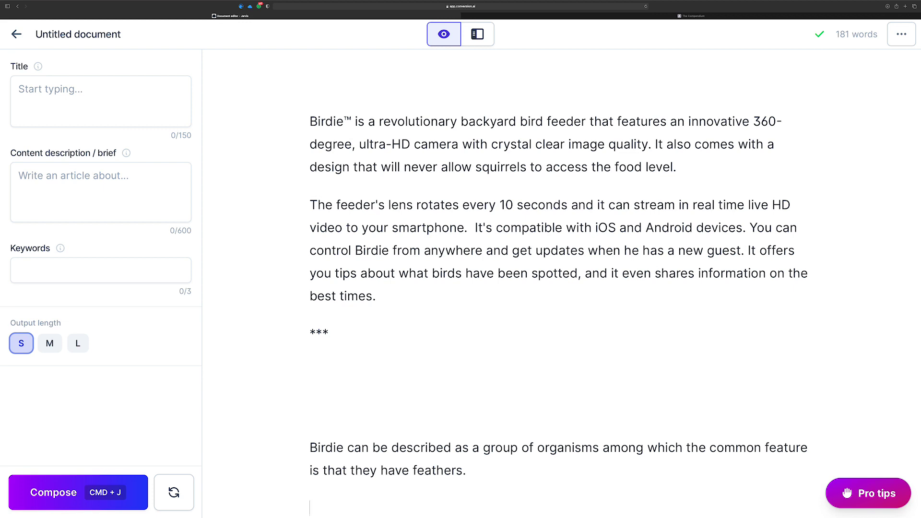
pyautogui.scroll(-3, 483, 352)
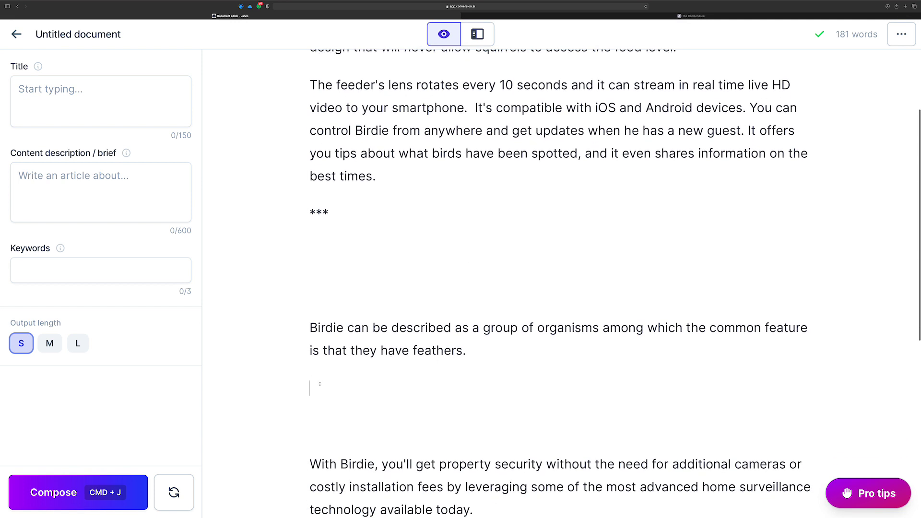
# Delete the AI-generated 'Birdie can be' feathered-organisms paragraph.
pyautogui.moveTo(316, 384); pyautogui.dragTo(275, 269)
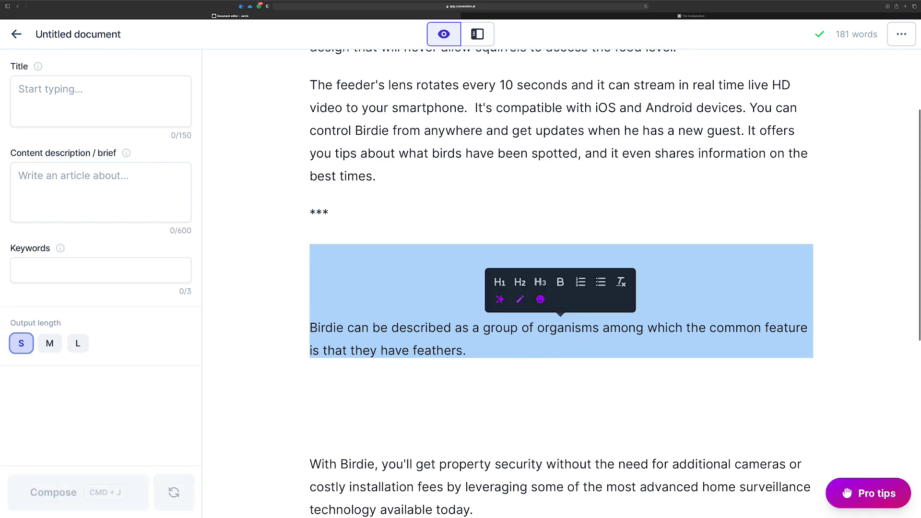
pyautogui.scroll(-4, 333, 354)
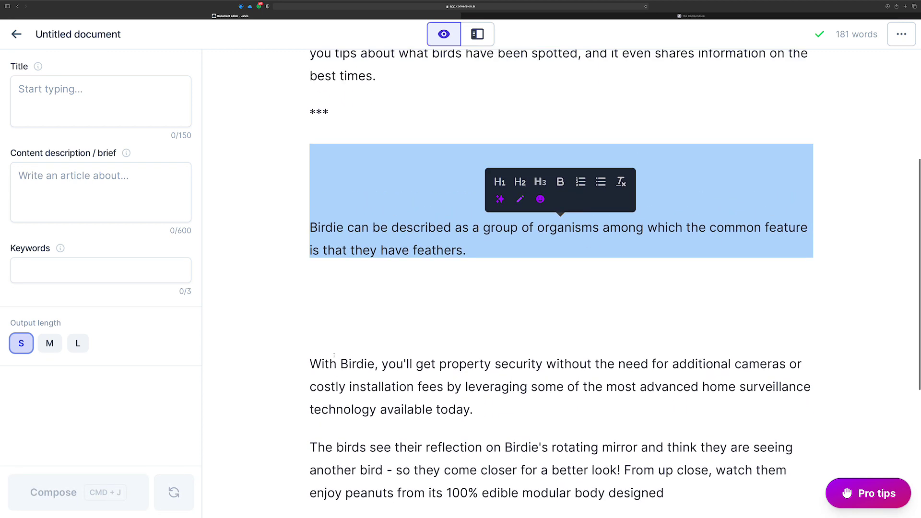
pyautogui.scroll(3, 334, 356)
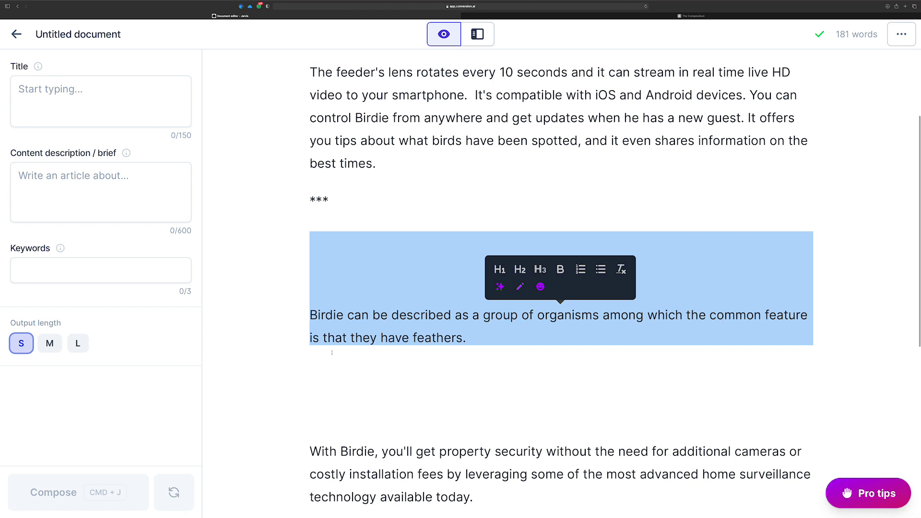
pyautogui.press('BackSpace')
# Remove the leftover *** separator and blank lines so 'With Birdie' follows the best-times paragraph.
pyautogui.press('BackSpace')
pyautogui.press('BackSpace')
pyautogui.press('BackSpace')
pyautogui.press('BackSpace')
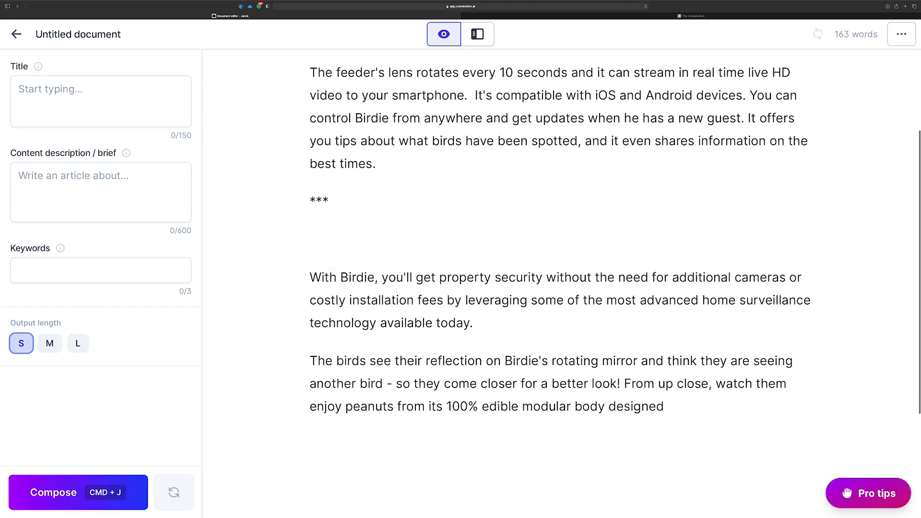
pyautogui.moveTo(318, 200); pyautogui.dragTo(298, 199)
pyautogui.press('BackSpace')
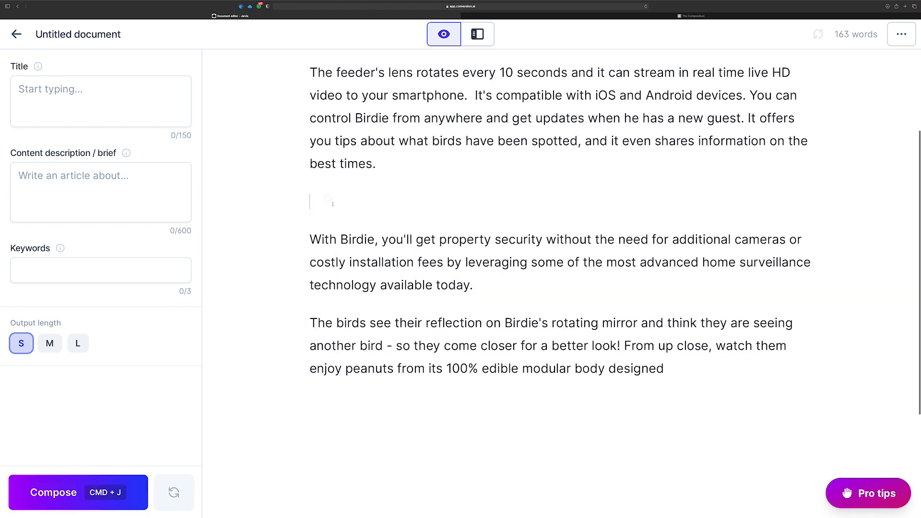
pyautogui.press('BackSpace')
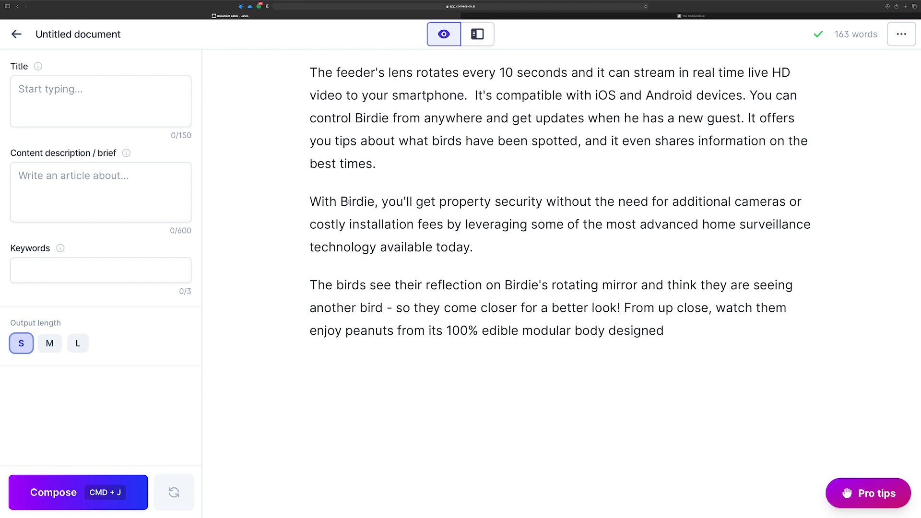
pyautogui.scroll(-1, 560, 240)
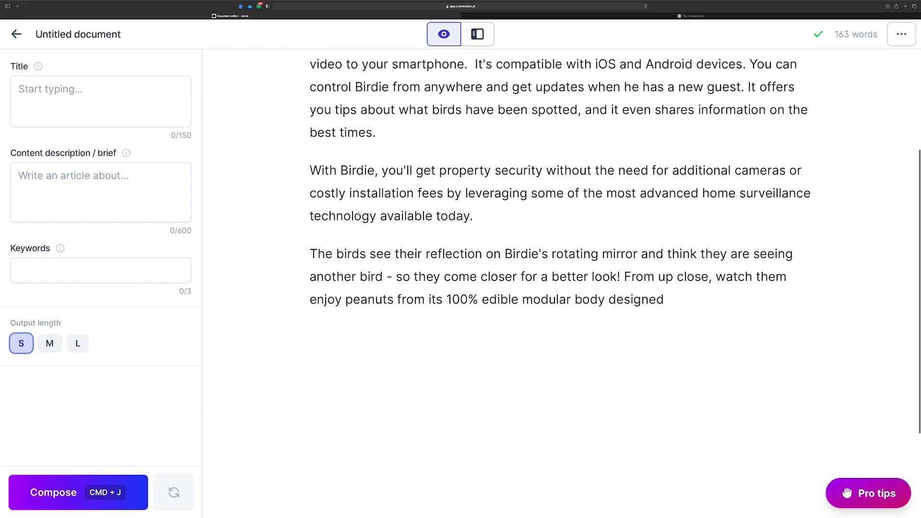
pyautogui.scroll(3, 561, 240)
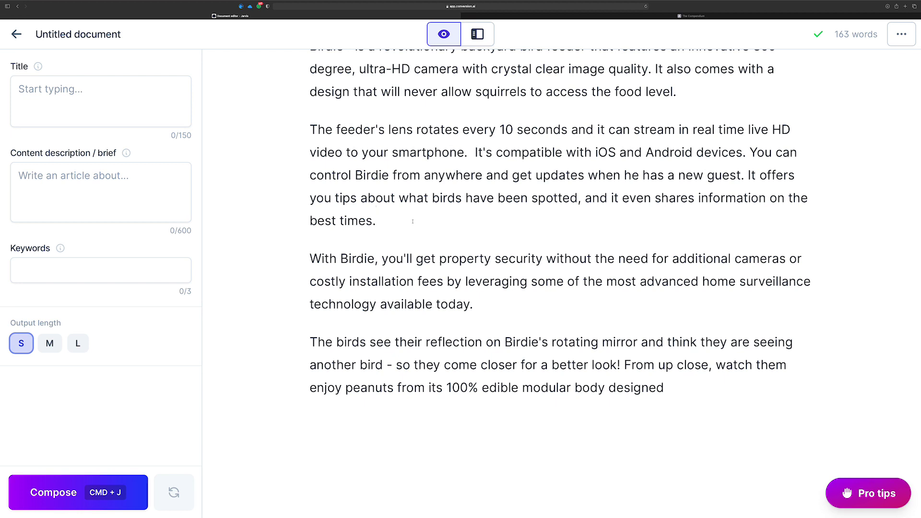
pyautogui.scroll(2, 413, 221)
pyautogui.scroll(-2, 413, 221)
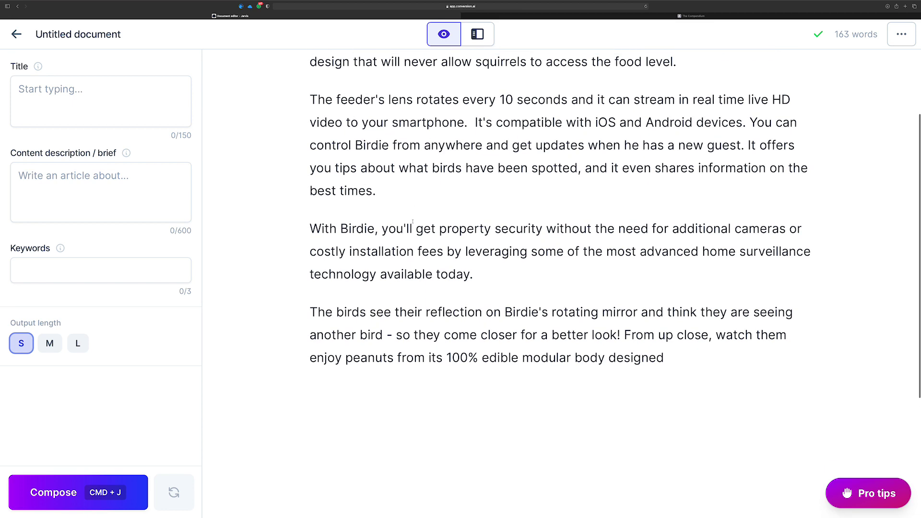
pyautogui.scroll(3, 413, 221)
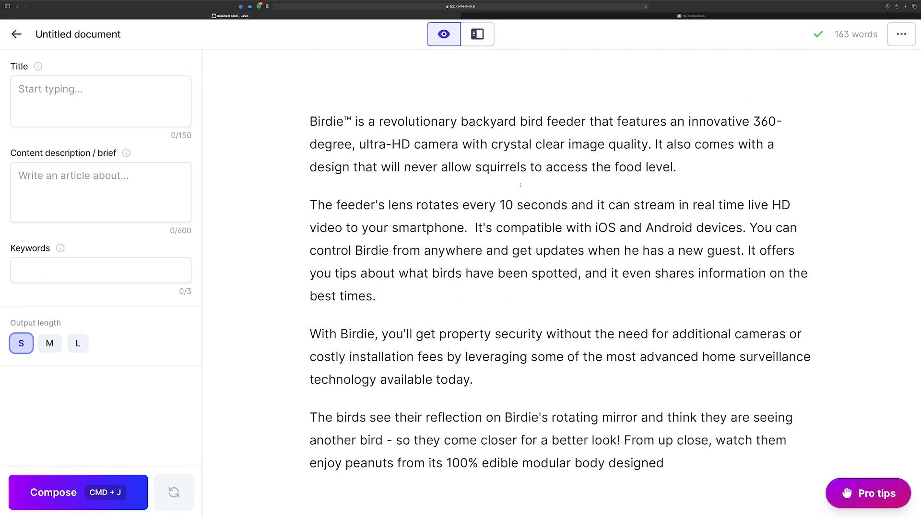
pyautogui.click(679, 165)
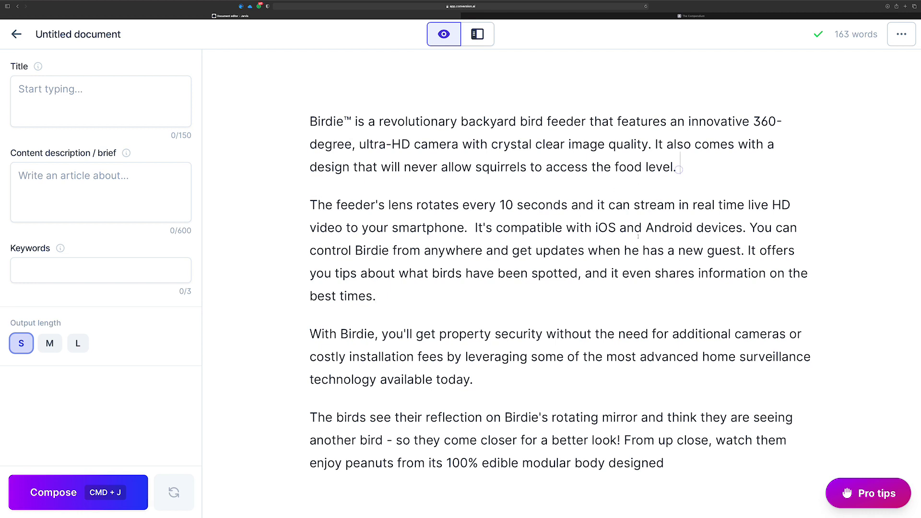